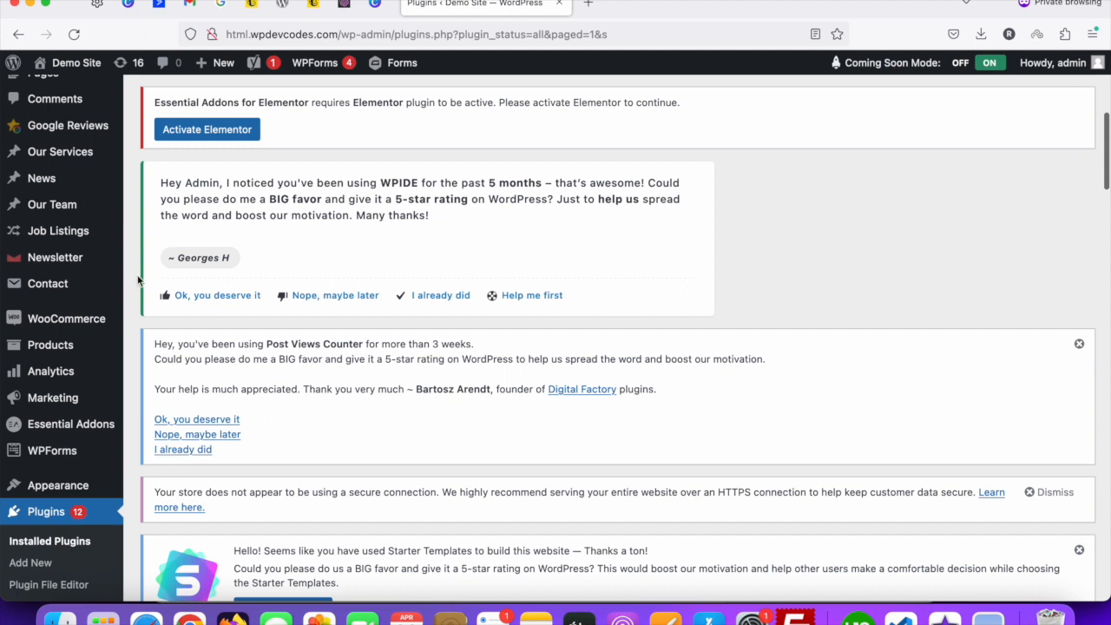
Open the page for adding new plugins and search it for "broken link"
{"action": "left_click", "coordinate": [229, 103]}
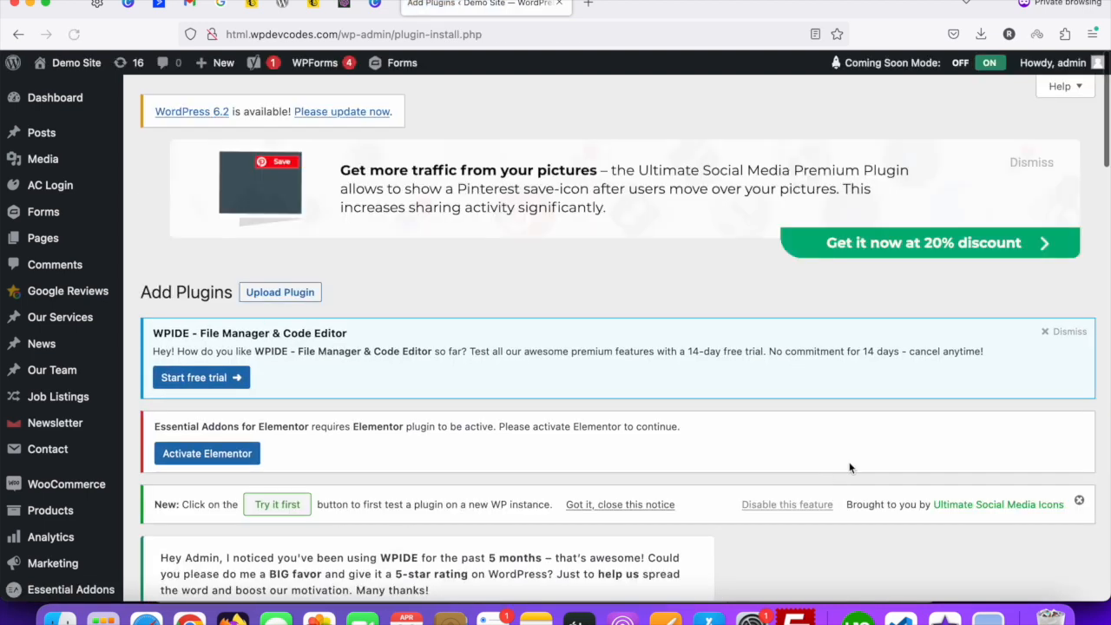
{"action": "scroll", "coordinate": [855, 464], "scroll_direction": "down", "scroll_amount": 5}
{"action": "scroll", "coordinate": [883, 434], "scroll_direction": "down", "scroll_amount": 5}
{"action": "left_click", "coordinate": [899, 297]}
{"action": "type", "text": "broken link"}
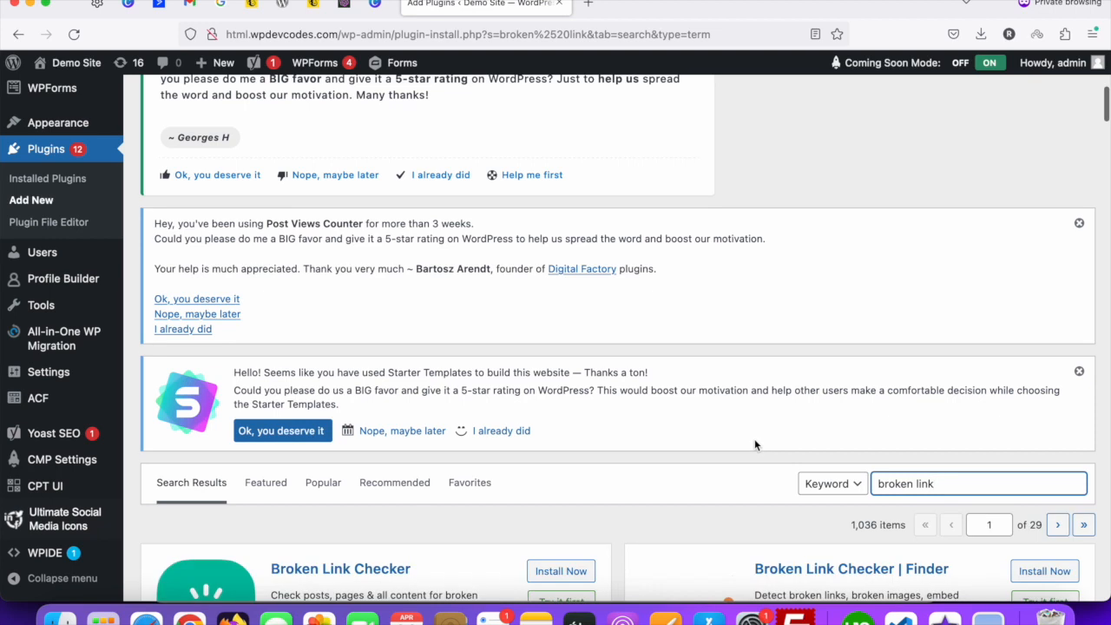
{"action": "scroll", "coordinate": [756, 441], "scroll_direction": "down", "scroll_amount": 5}
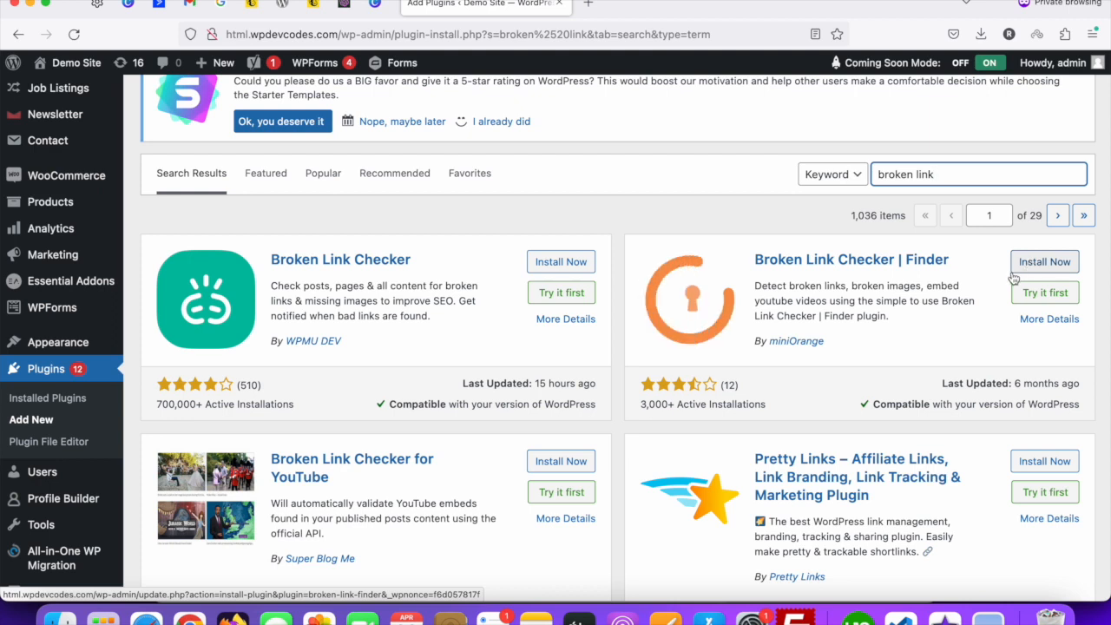
Install and activate the Broken Link Checker plugin by WPMU DEV, and dismiss its 2.0 welcome message
{"action": "left_click", "coordinate": [553, 262]}
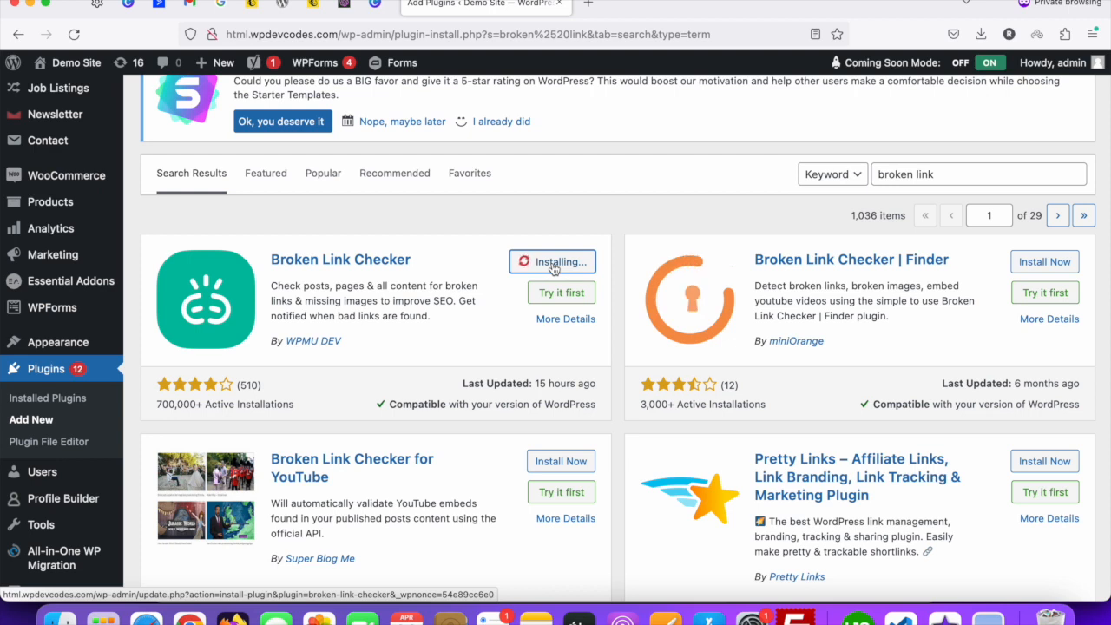
{"action": "left_click", "coordinate": [561, 263]}
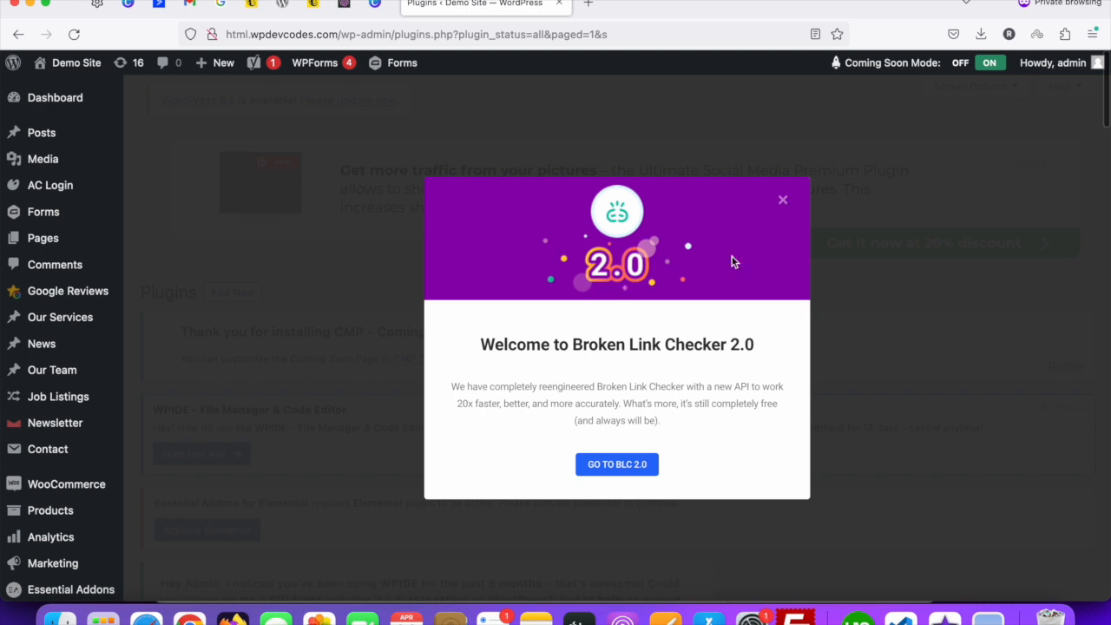
{"action": "left_click", "coordinate": [784, 201]}
Open Broken Link Checker's dashboard from the installed plugins list and review the BLC 2.0 overview
{"action": "scroll", "coordinate": [315, 402], "scroll_direction": "down", "scroll_amount": 10}
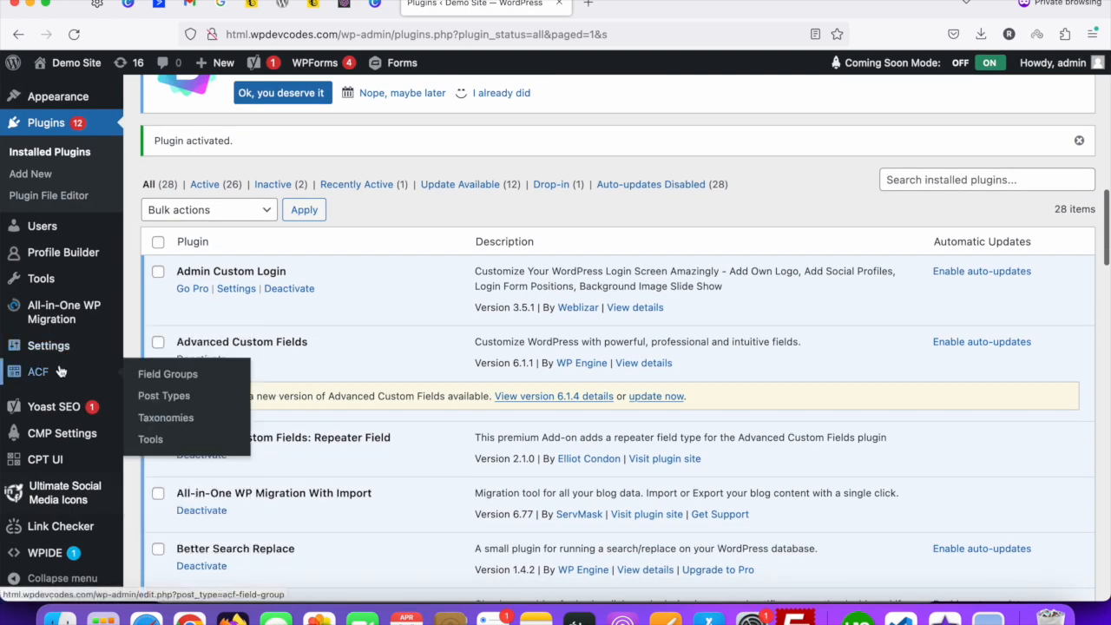
{"action": "scroll", "coordinate": [35, 434], "scroll_direction": "down", "scroll_amount": 2}
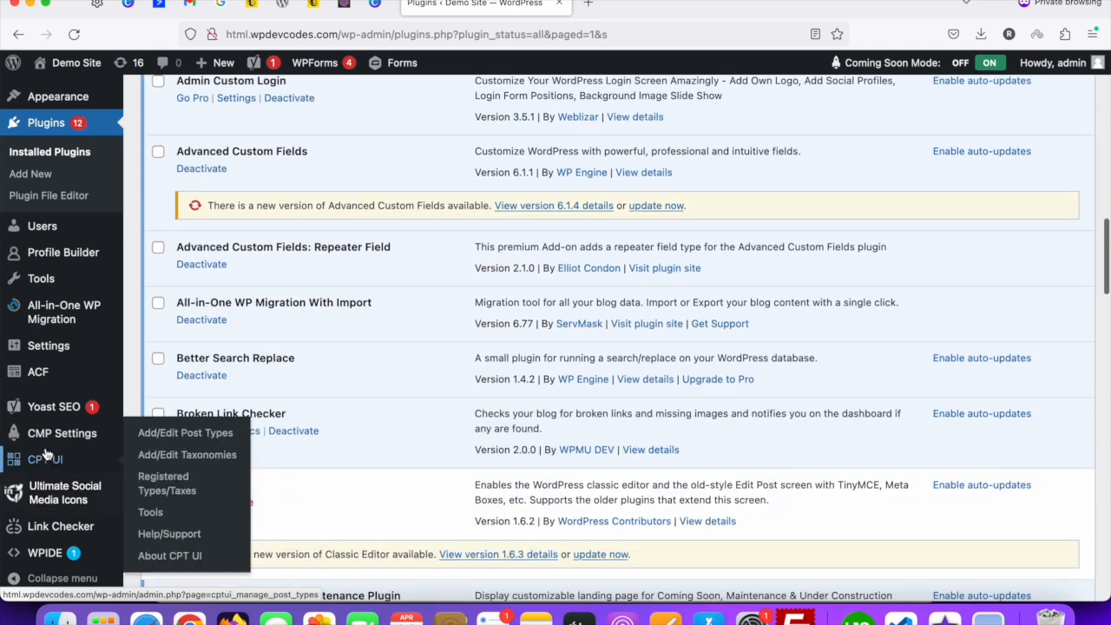
{"action": "scroll", "coordinate": [45, 454], "scroll_direction": "up", "scroll_amount": 2}
{"action": "scroll", "coordinate": [45, 454], "scroll_direction": "down", "scroll_amount": 2}
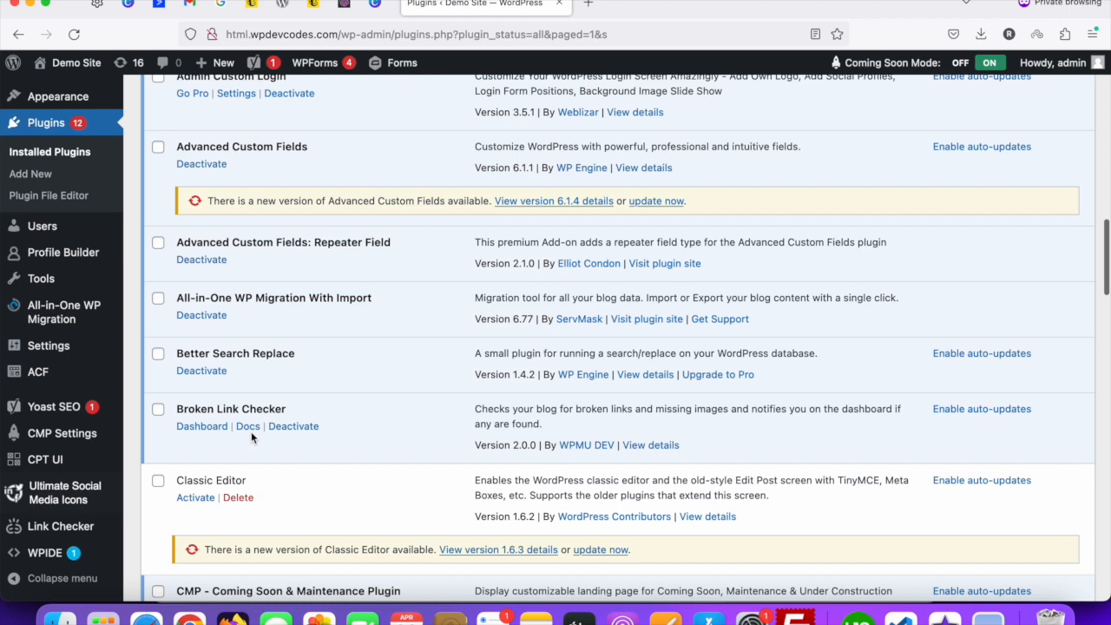
{"action": "scroll", "coordinate": [251, 432], "scroll_direction": "down", "scroll_amount": 1}
{"action": "left_click", "coordinate": [201, 404]}
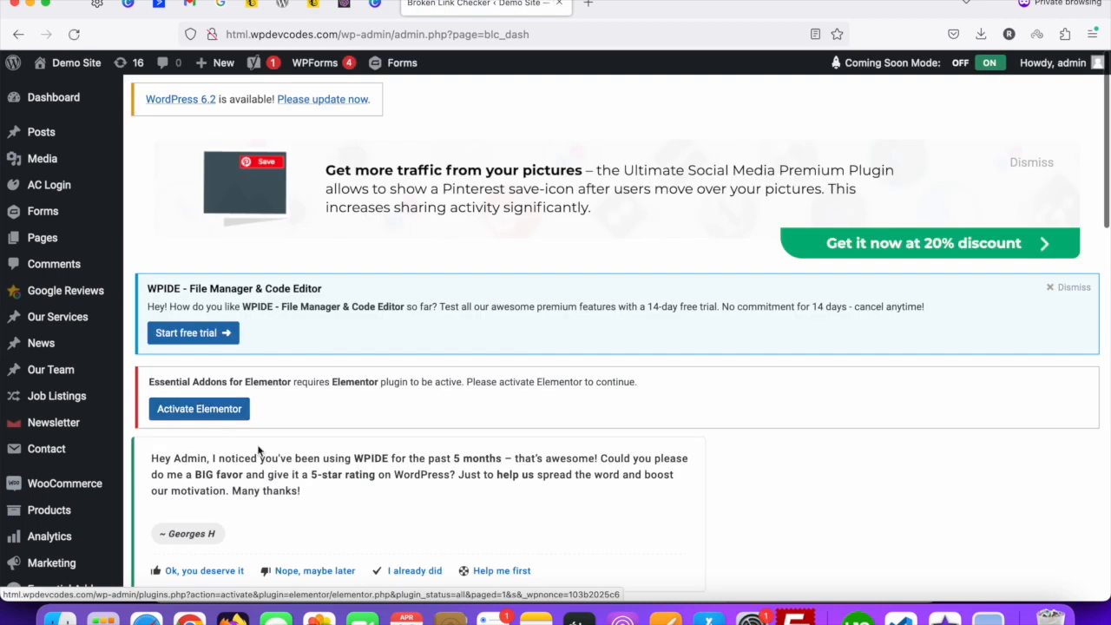
{"action": "scroll", "coordinate": [258, 449], "scroll_direction": "down", "scroll_amount": 5}
{"action": "scroll", "coordinate": [279, 448], "scroll_direction": "down", "scroll_amount": 5}
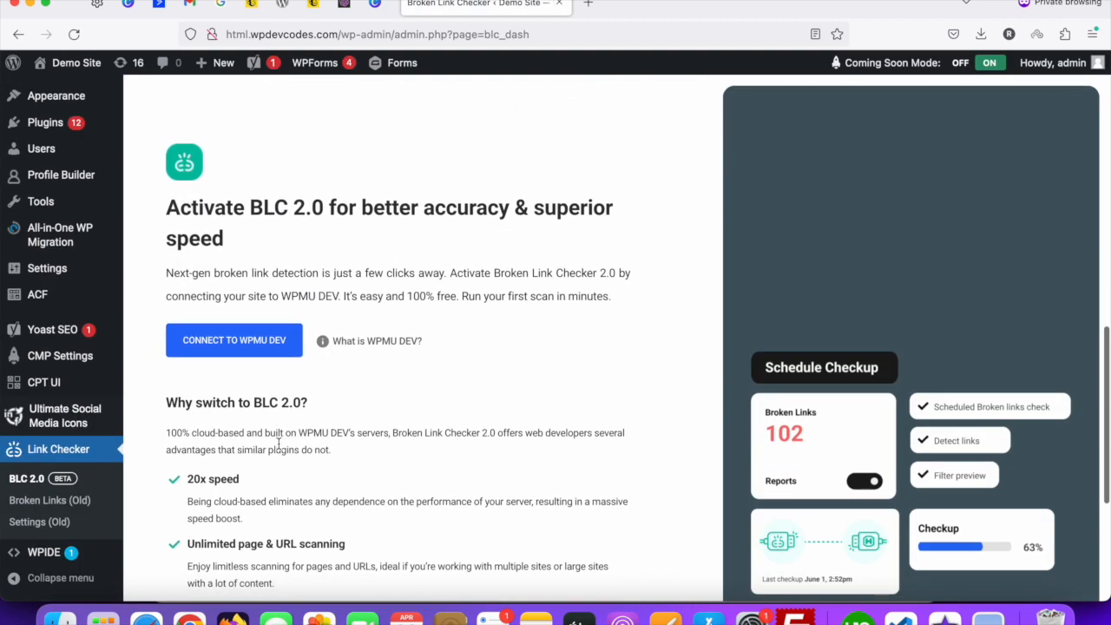
{"action": "scroll", "coordinate": [279, 444], "scroll_direction": "down", "scroll_amount": 3}
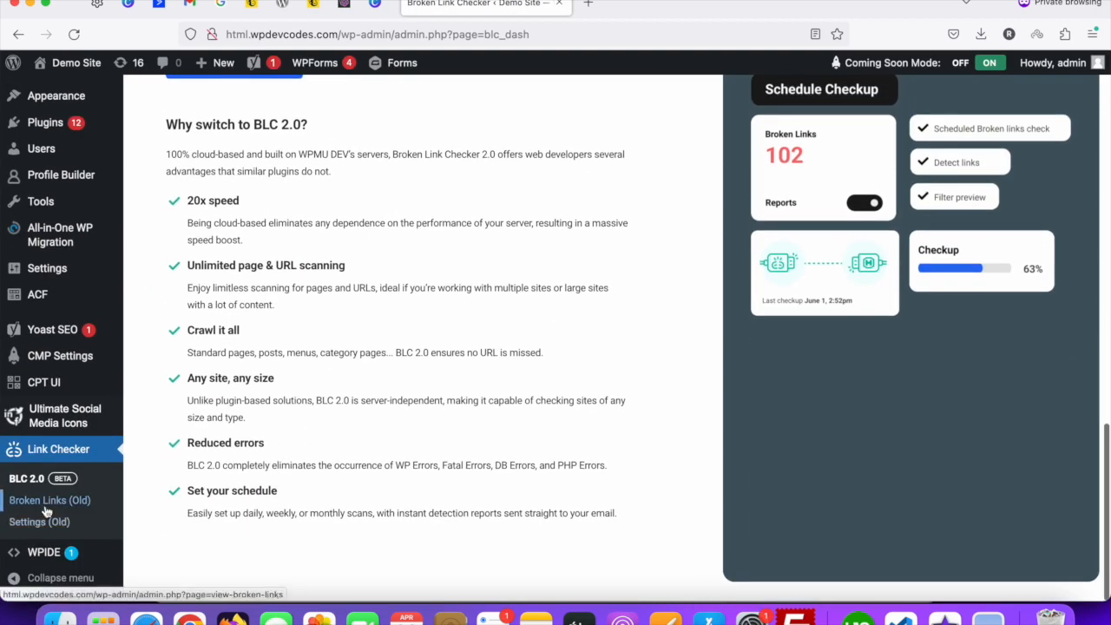
Open the old Broken Links page and enable the old Broken Link Checker
{"action": "left_click", "coordinate": [46, 501]}
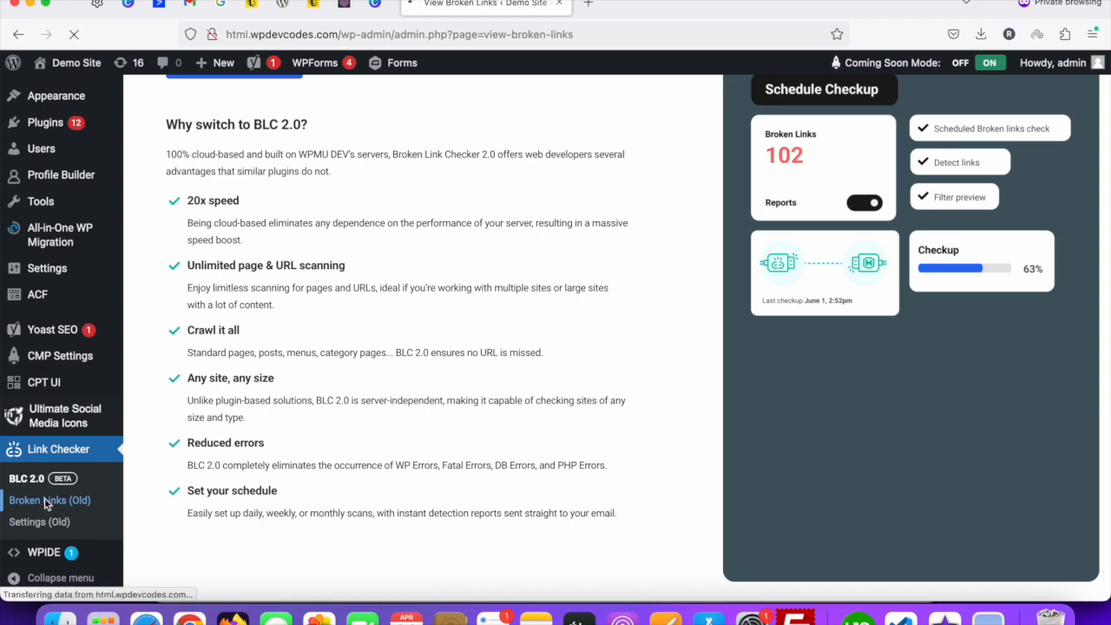
{"action": "scroll", "coordinate": [278, 467], "scroll_direction": "down", "scroll_amount": 1}
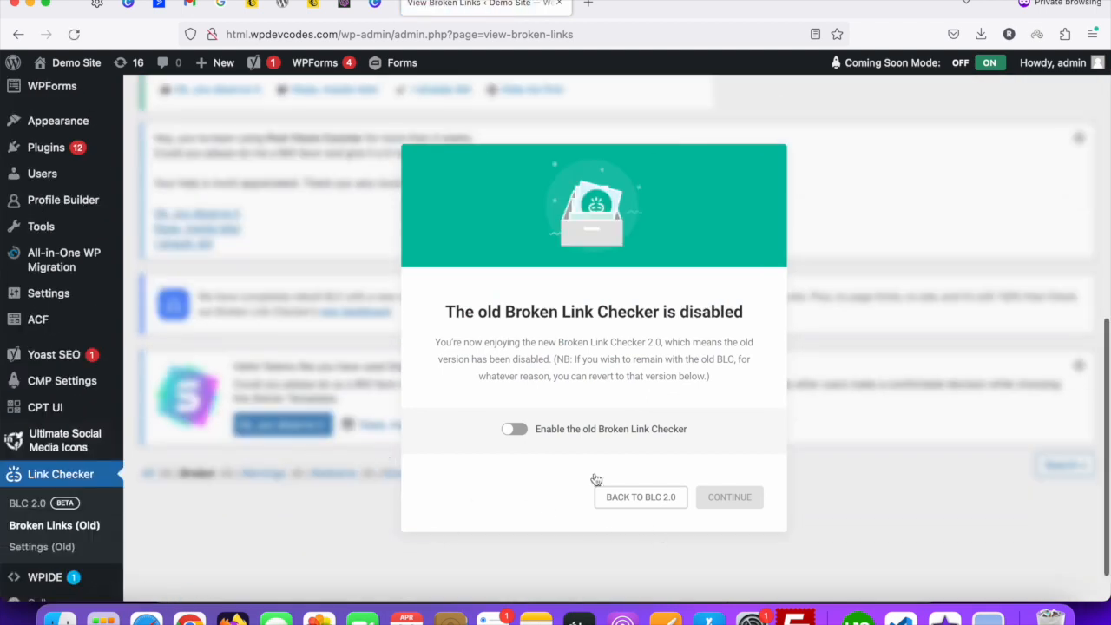
{"action": "left_click", "coordinate": [515, 429]}
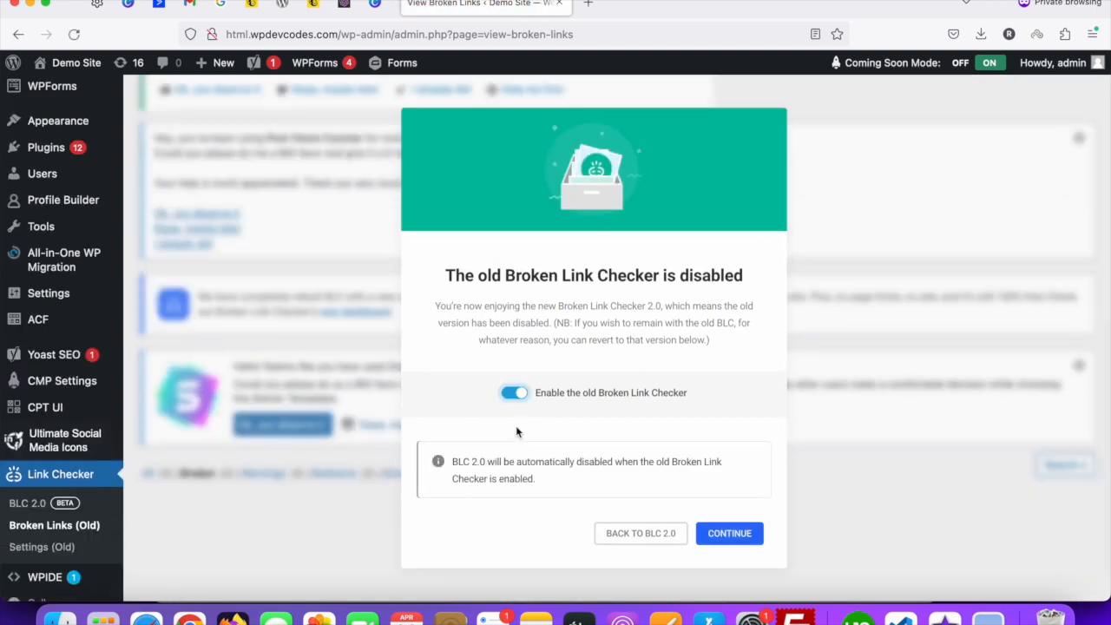
{"action": "left_click", "coordinate": [736, 538]}
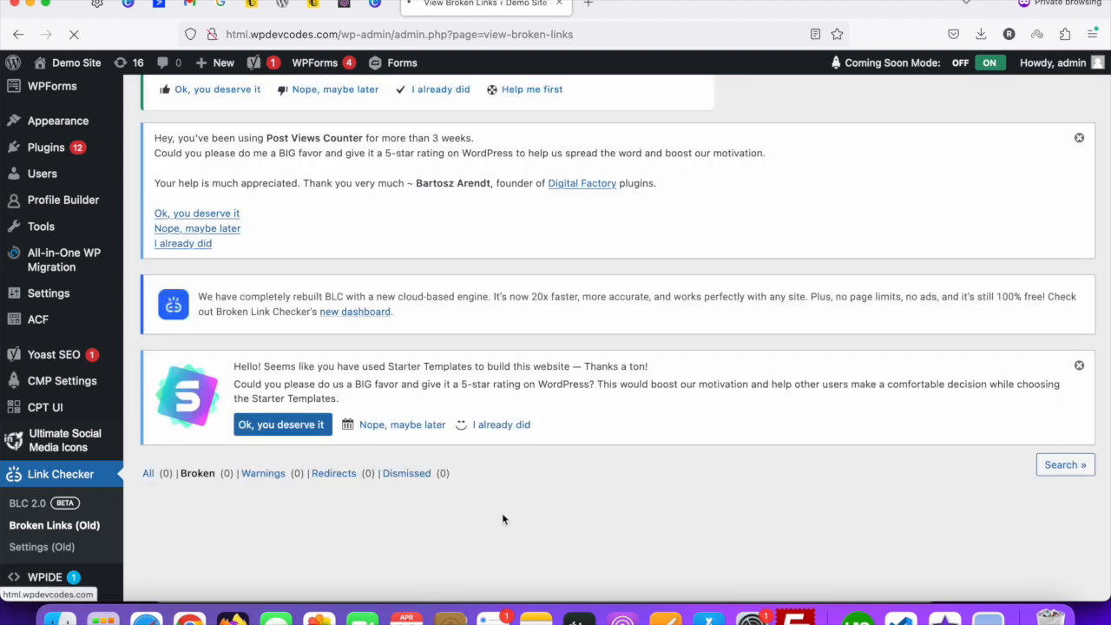
{"action": "scroll", "coordinate": [502, 515], "scroll_direction": "down", "scroll_amount": 1}
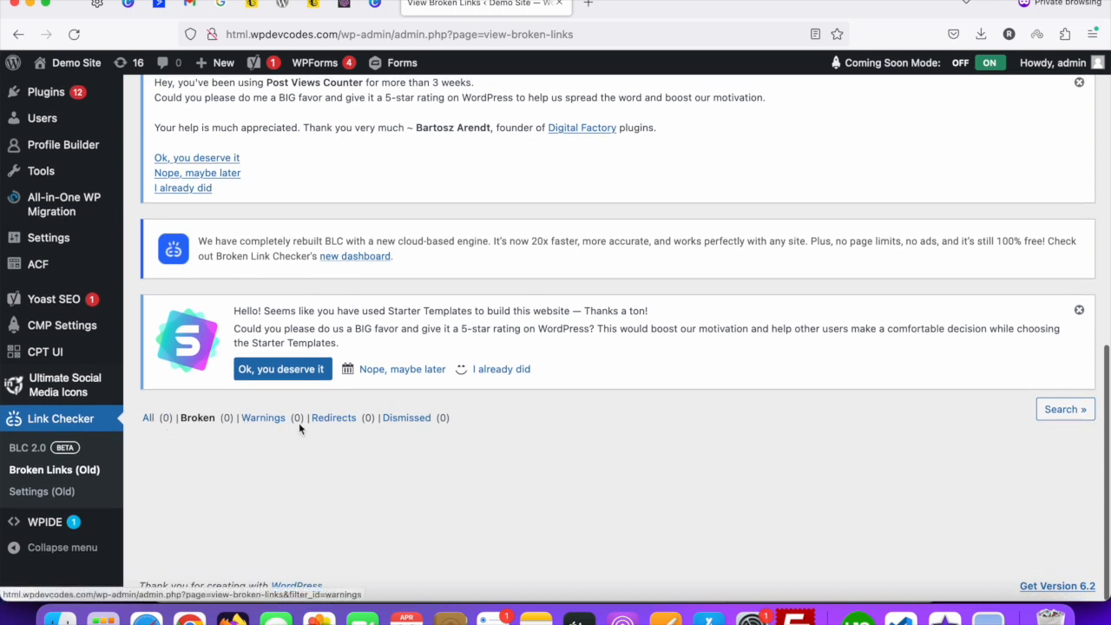
Open the posts list in a new browser tab and open the post "Post Dummy" for editing
{"action": "scroll", "coordinate": [48, 234], "scroll_direction": "up", "scroll_amount": 5}
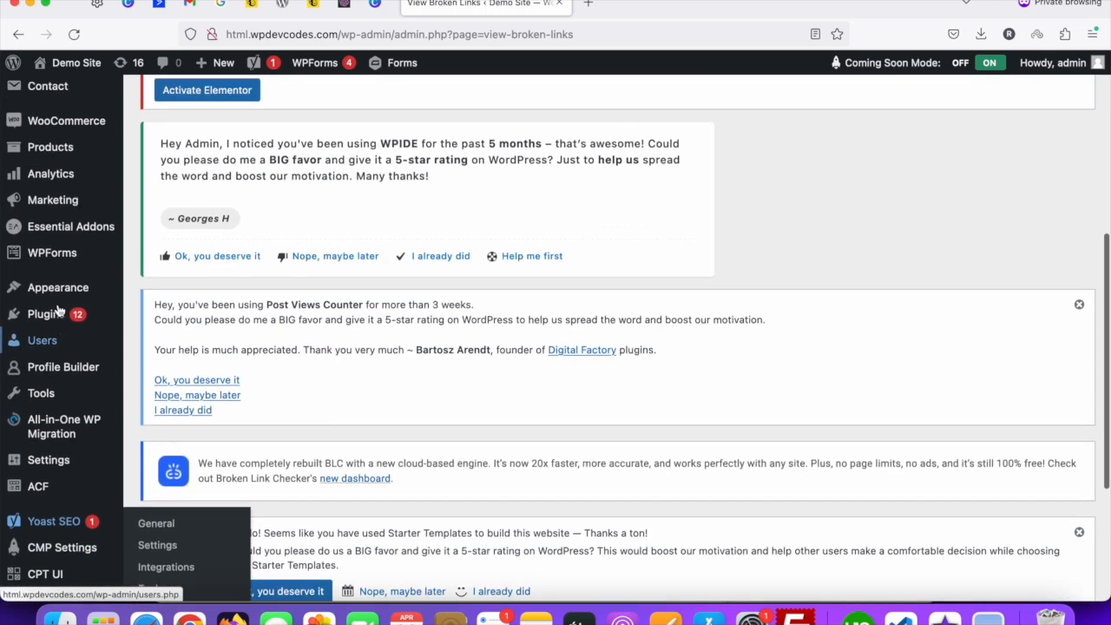
{"action": "scroll", "coordinate": [48, 235], "scroll_direction": "up", "scroll_amount": 5}
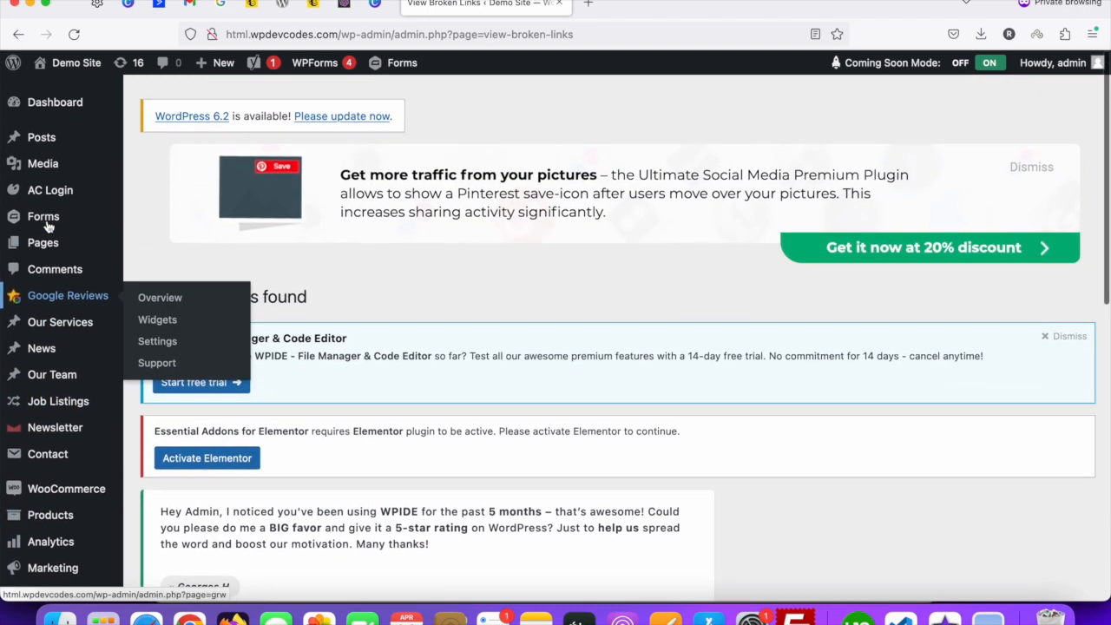
{"action": "right_click", "coordinate": [48, 136]}
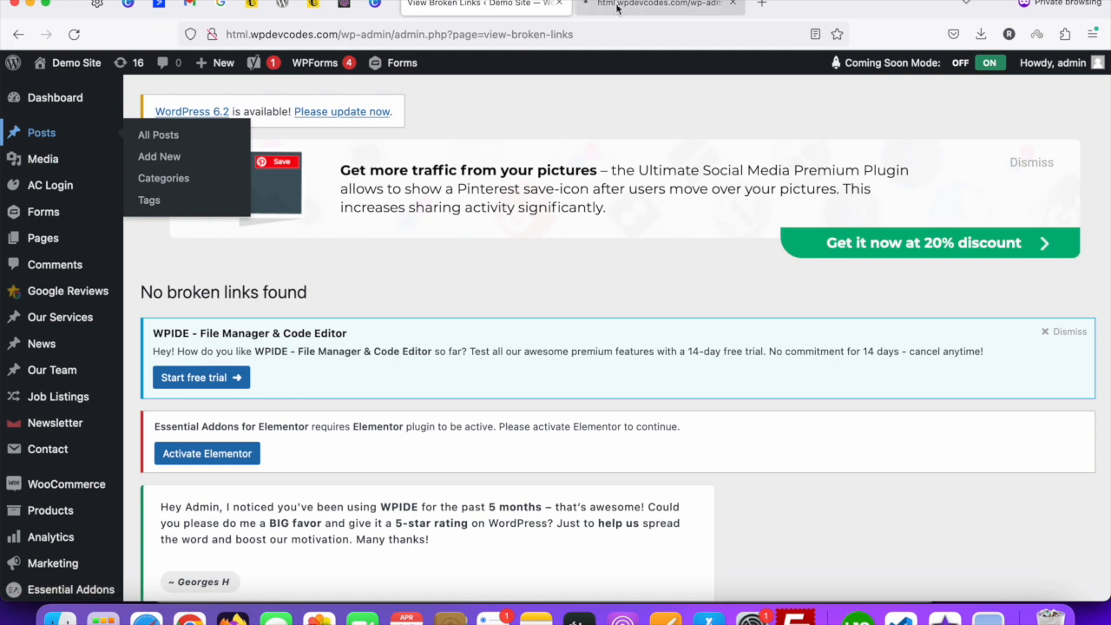
{"action": "left_click", "coordinate": [632, 4]}
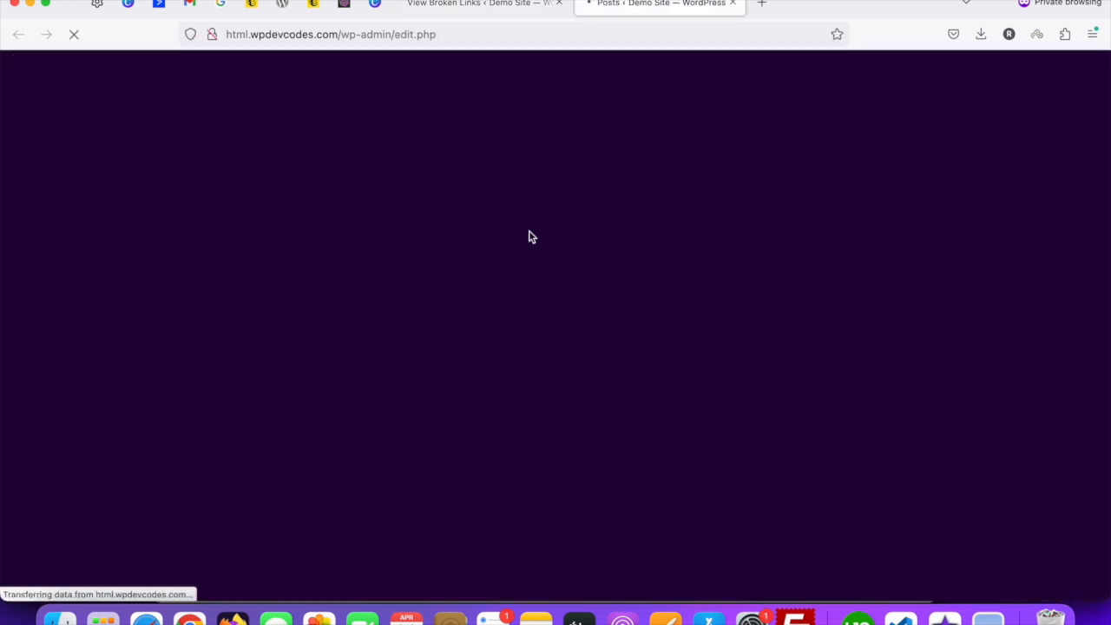
{"action": "scroll", "coordinate": [441, 329], "scroll_direction": "down", "scroll_amount": 15}
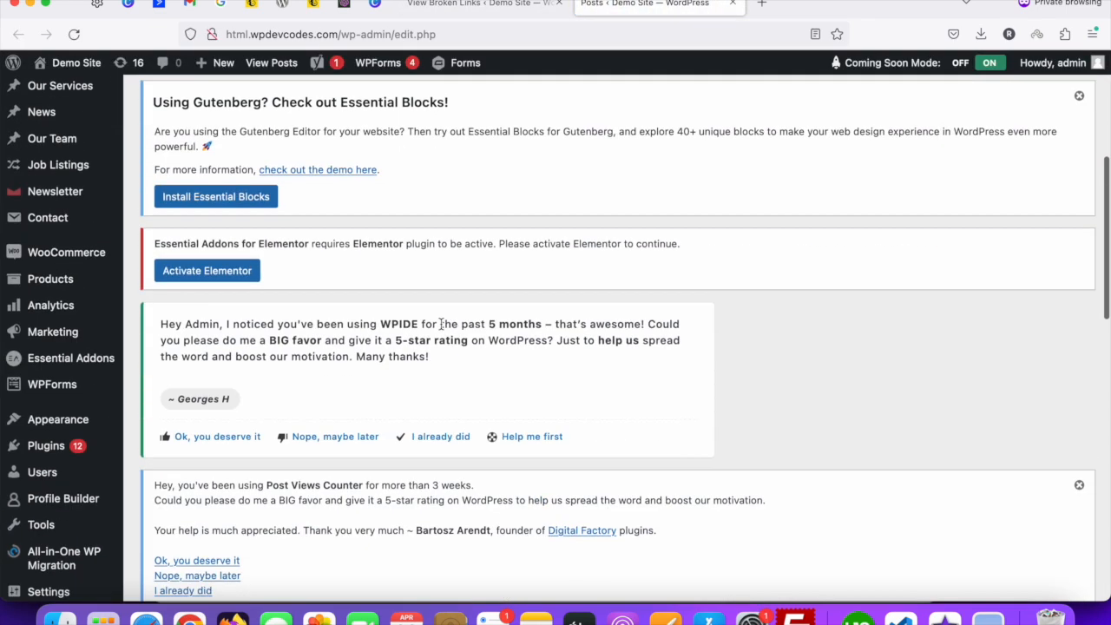
{"action": "scroll", "coordinate": [318, 352], "scroll_direction": "up", "scroll_amount": 3}
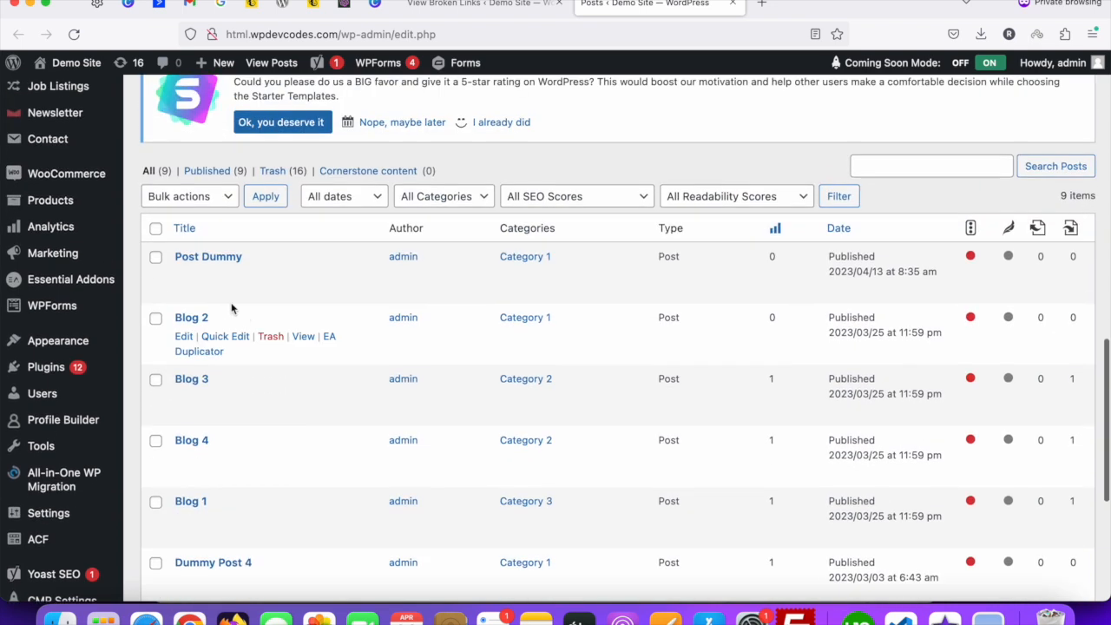
{"action": "left_click", "coordinate": [184, 276]}
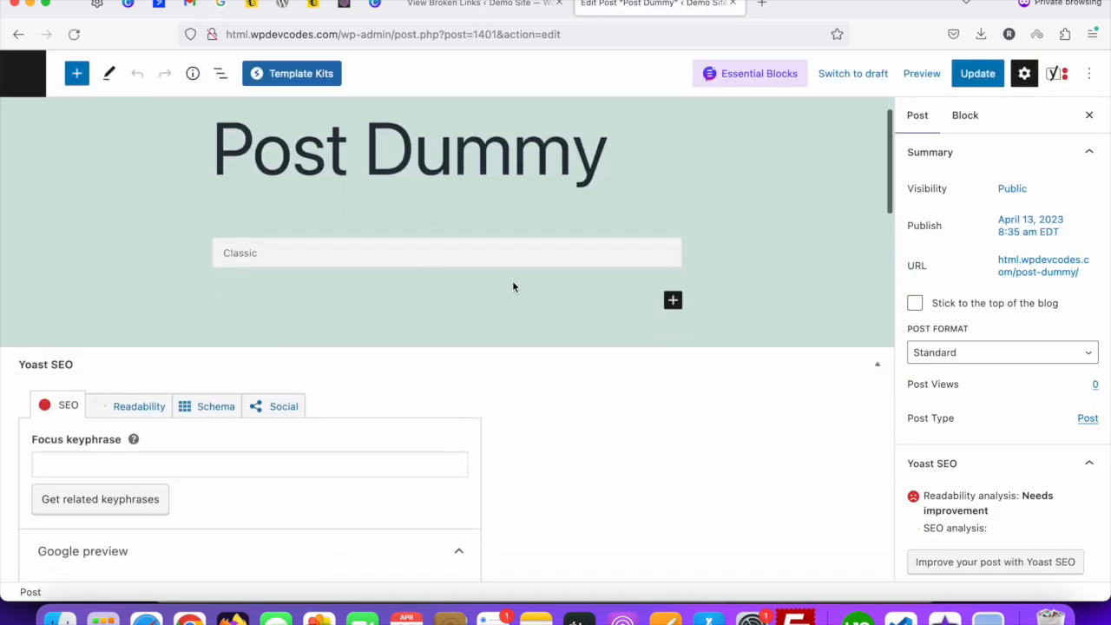
{"action": "left_click", "coordinate": [673, 300]}
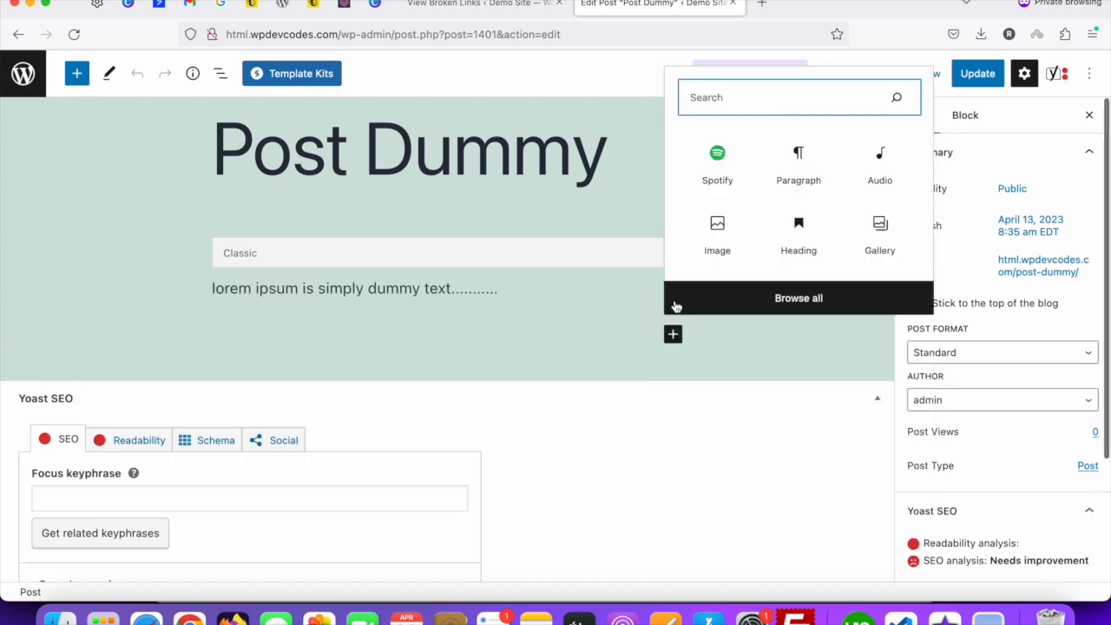
{"action": "left_click", "coordinate": [377, 269]}
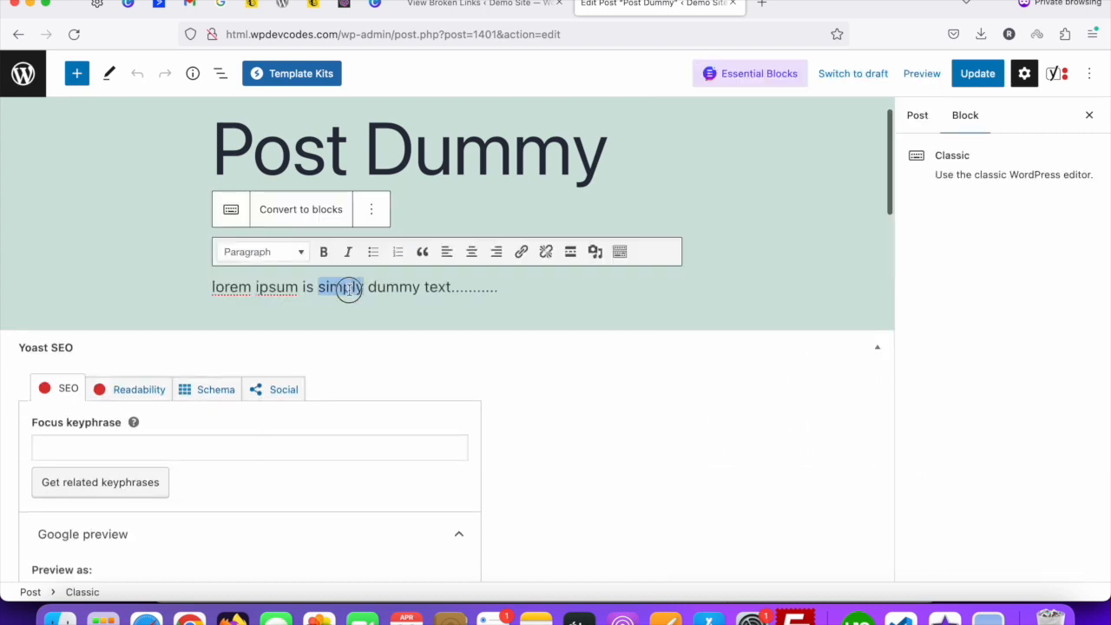
{"action": "triple_click", "coordinate": [349, 288]}
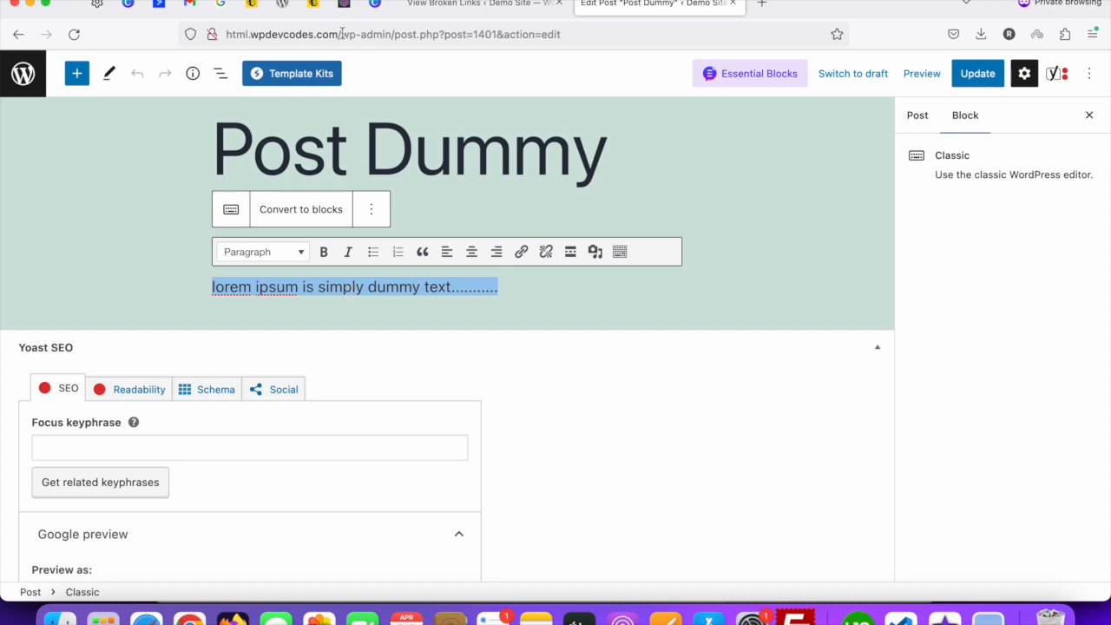
{"action": "left_click_drag", "start_coordinate": [343, 35], "coordinate": [173, 30]}
{"action": "key", "text": "super+c"}
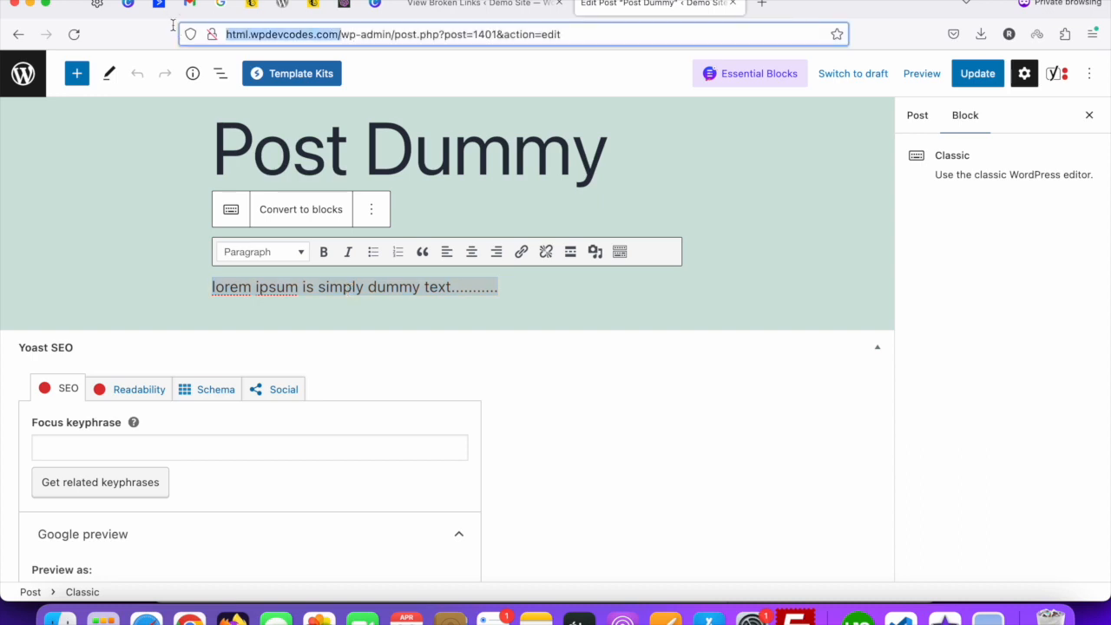
{"action": "triple_click", "coordinate": [380, 286]}
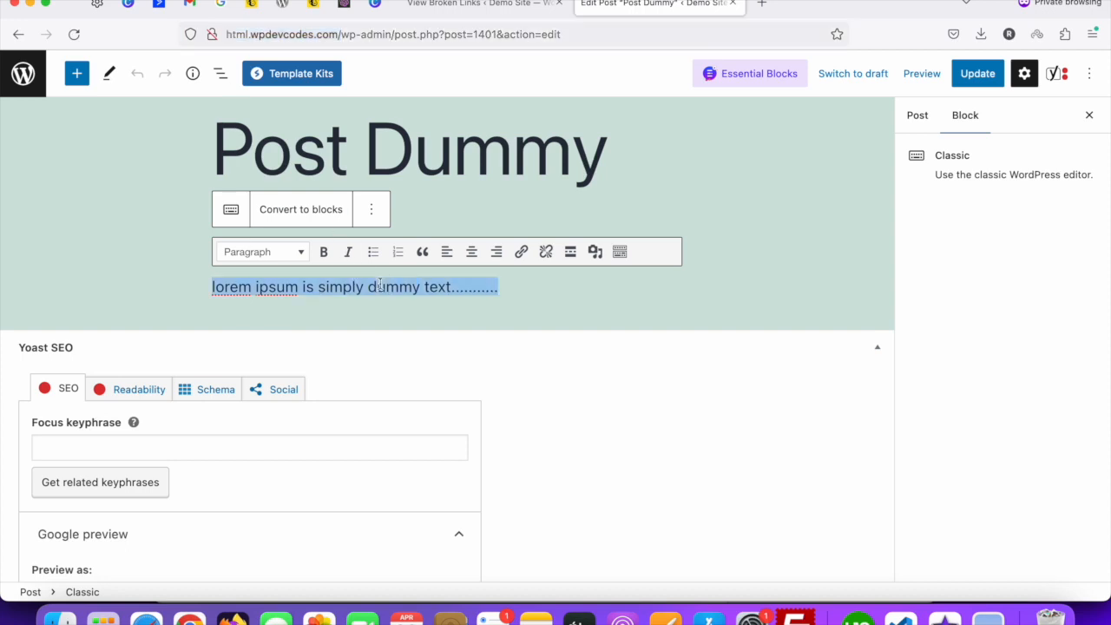
{"action": "left_click", "coordinate": [521, 251]}
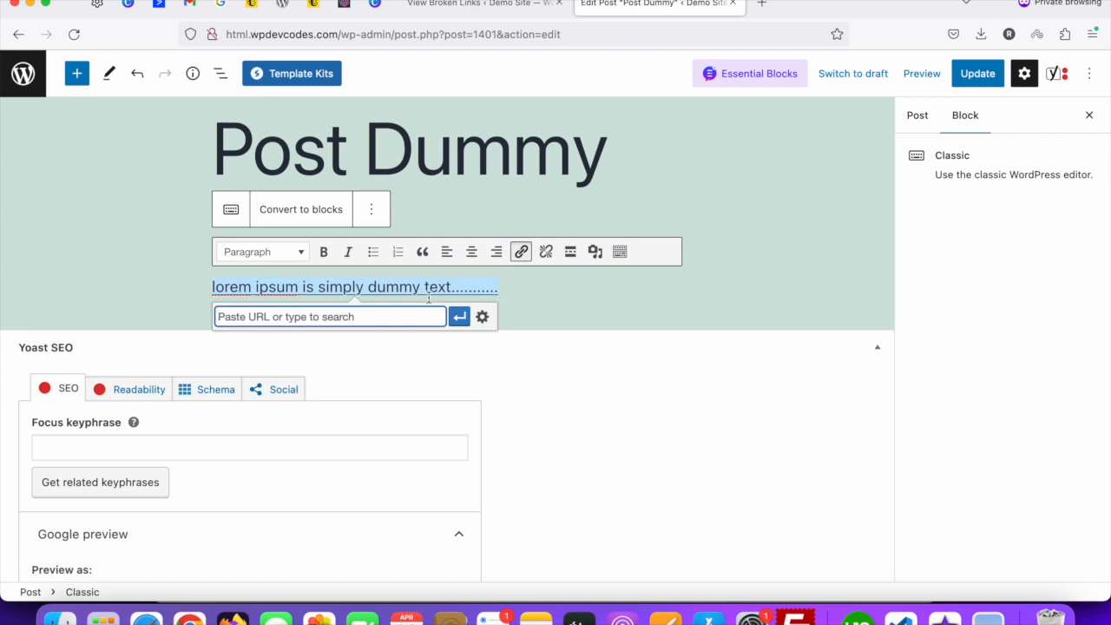
{"action": "key", "text": "super+v"}
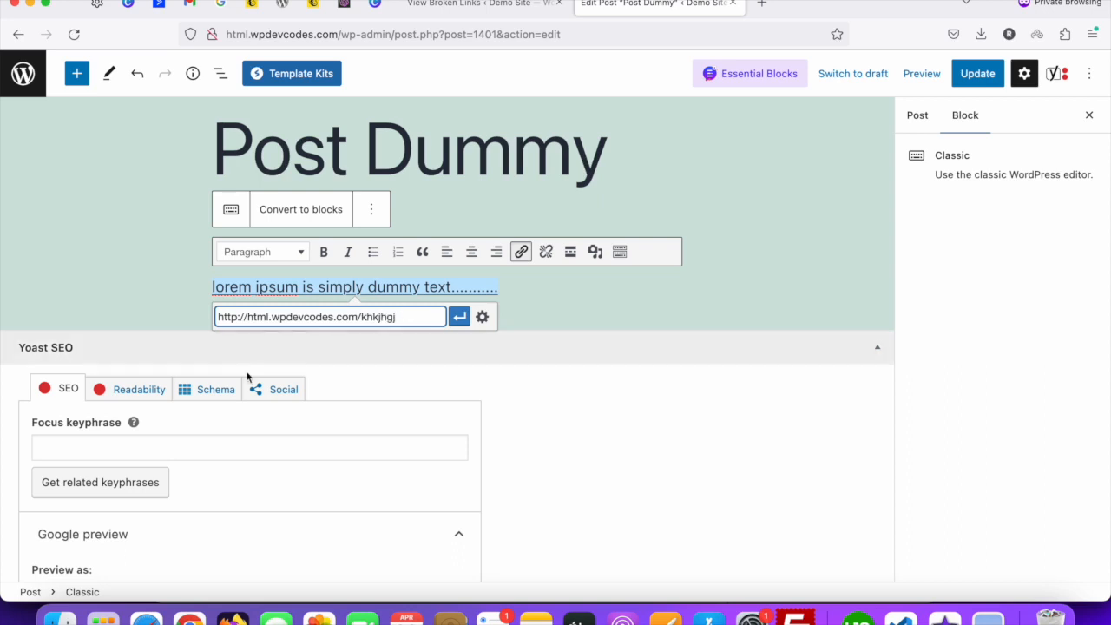
{"action": "left_click", "coordinate": [459, 317]}
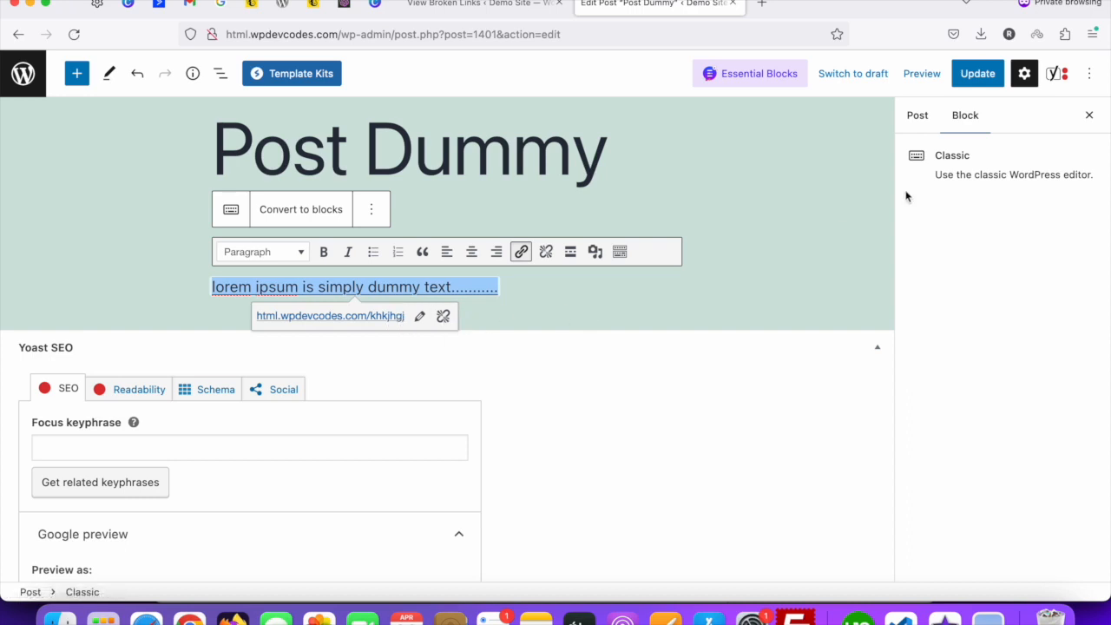
{"action": "left_click", "coordinate": [966, 75]}
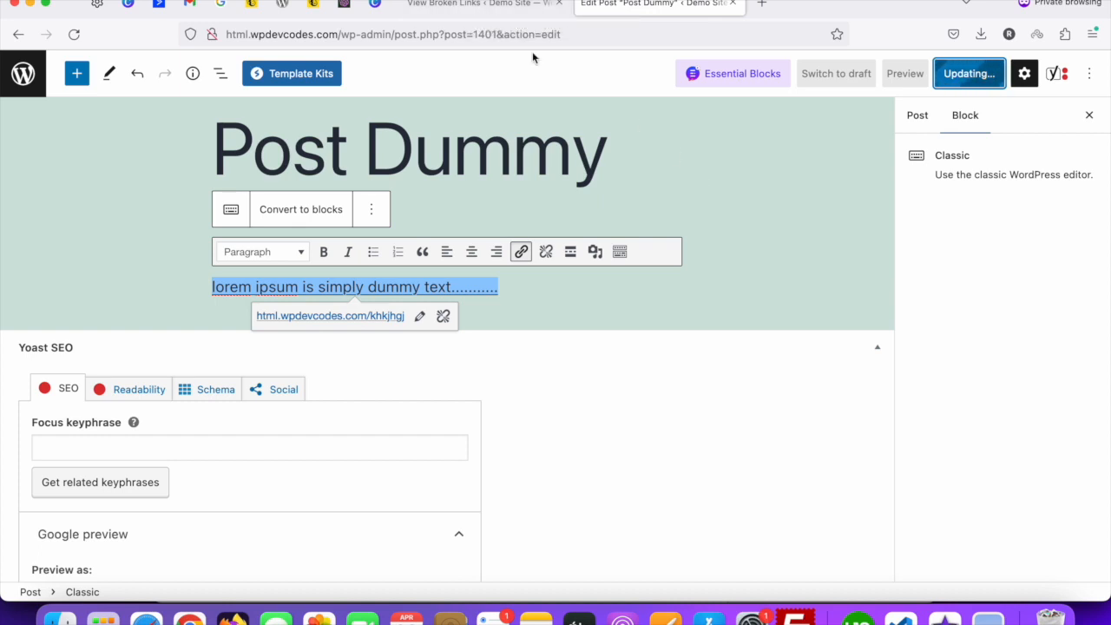
Return to the old Broken Links page and reload it to check the list of broken links
{"action": "left_click", "coordinate": [462, 5]}
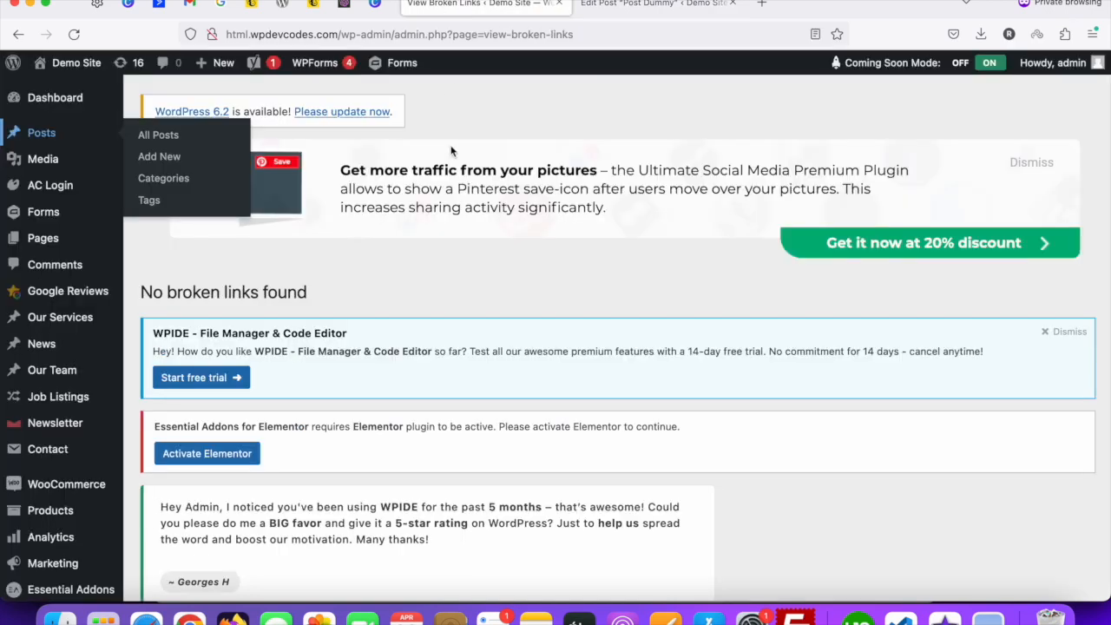
{"action": "scroll", "coordinate": [451, 151], "scroll_direction": "down", "scroll_amount": 10}
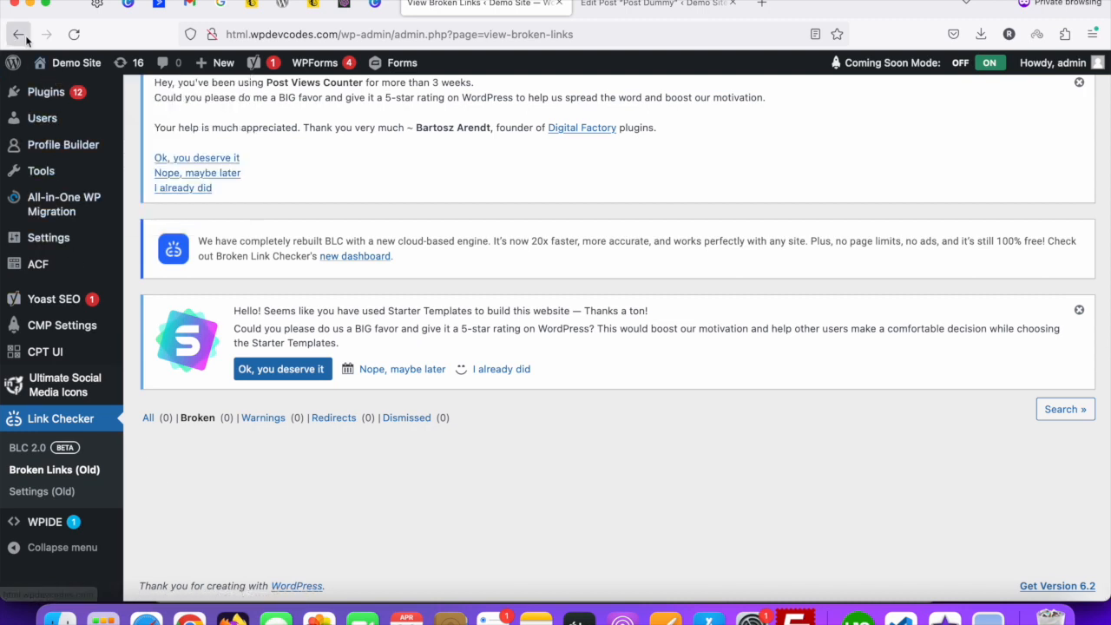
{"action": "right_click", "coordinate": [431, 3]}
{"action": "left_click", "coordinate": [461, 32]}
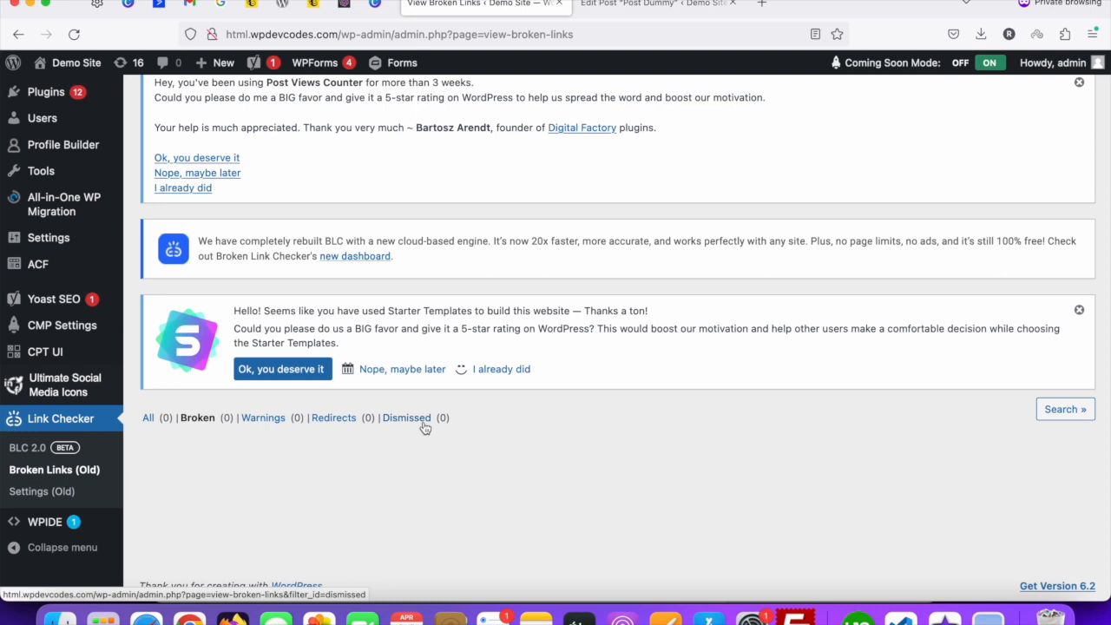
List all links found by the checker and examine the URL, status, link text and source of the "Post Dummy" entry
{"action": "left_click", "coordinate": [150, 421]}
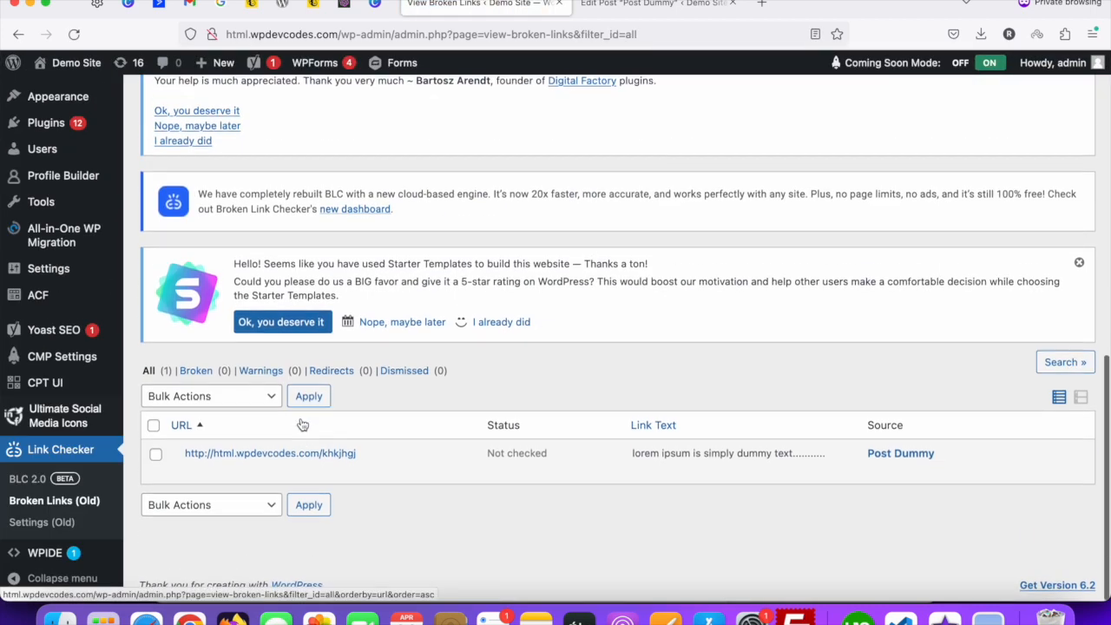
{"action": "mouse_move", "coordinate": [351, 472]}
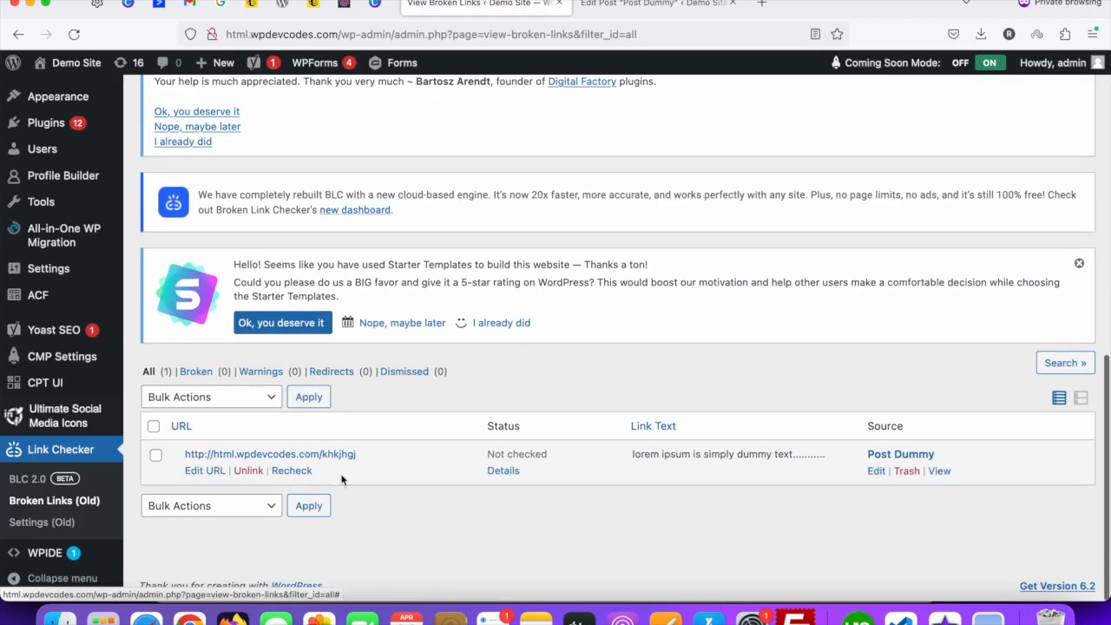
{"action": "left_click_drag", "start_coordinate": [185, 454], "coordinate": [314, 452]}
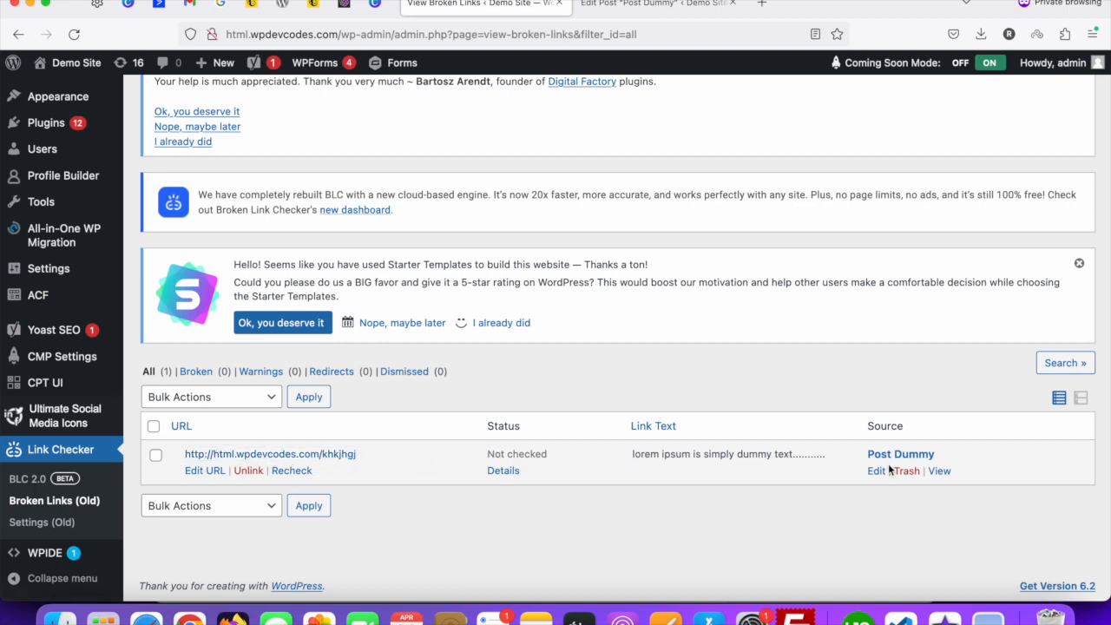
Check the link address in the "Post Dummy" editor and compare it with the URL in the link checker's list
{"action": "left_click", "coordinate": [653, 4]}
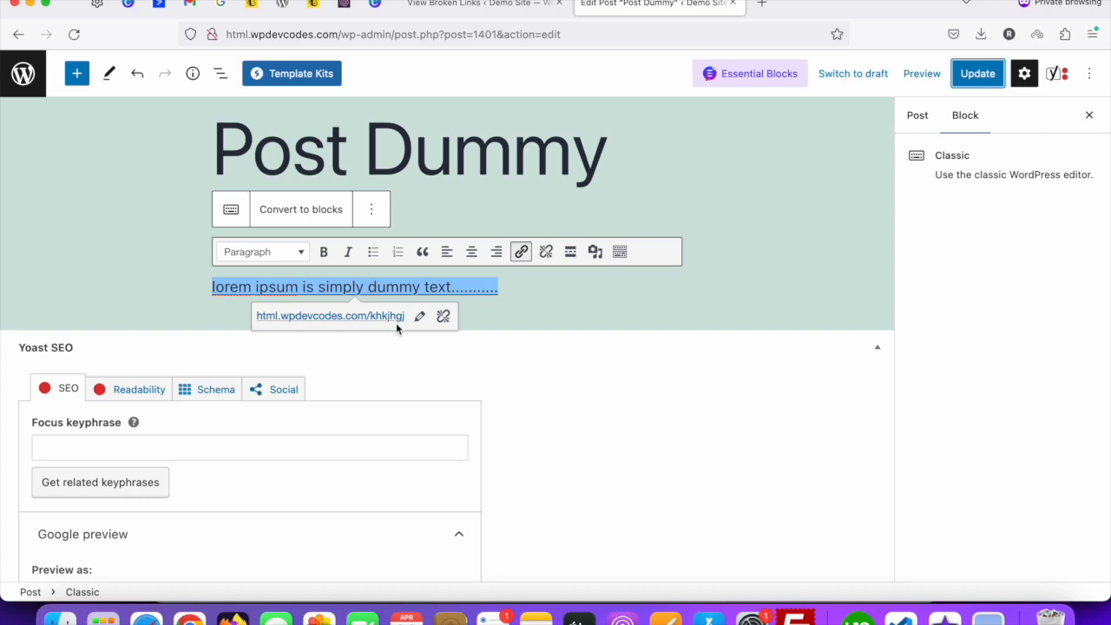
{"action": "left_click", "coordinate": [501, 7]}
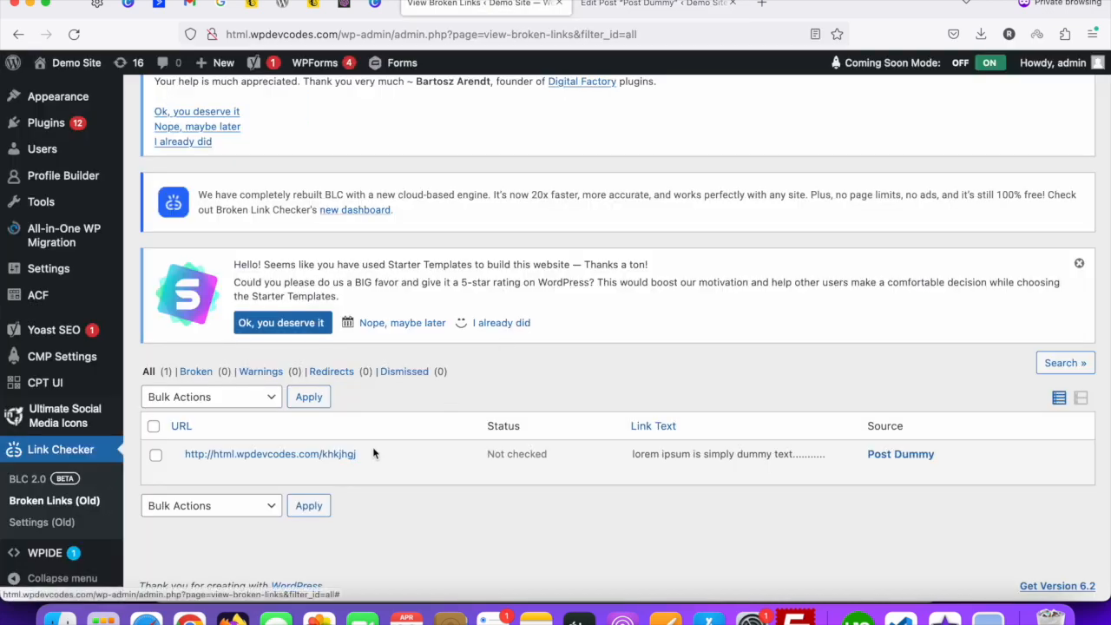
{"action": "left_click_drag", "start_coordinate": [377, 457], "coordinate": [175, 452]}
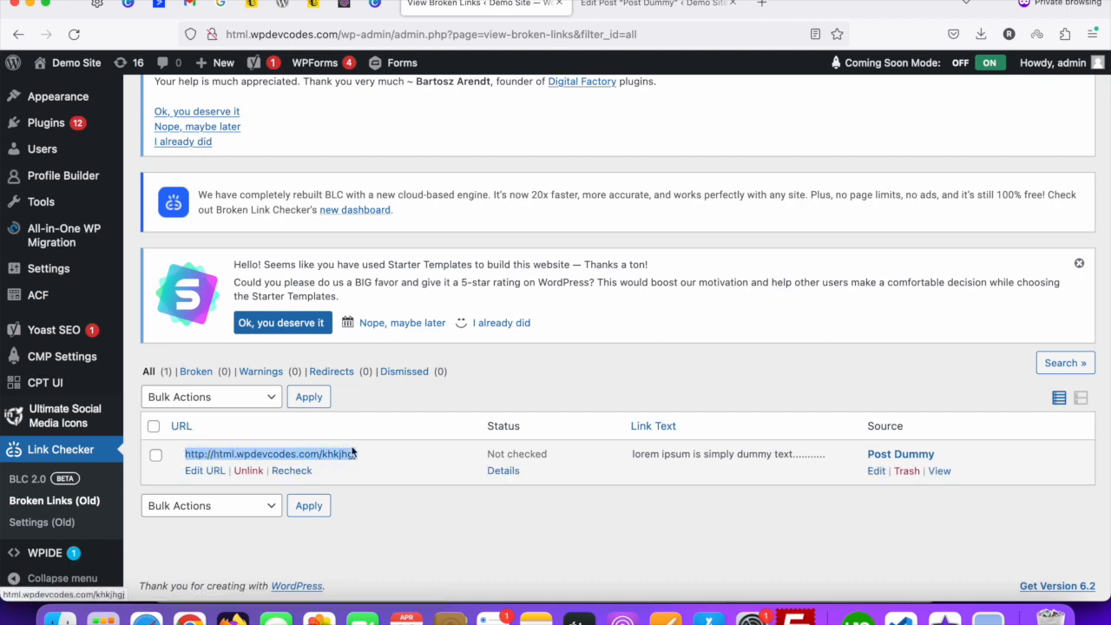
{"action": "left_click", "coordinate": [411, 533]}
{"action": "mouse_move", "coordinate": [283, 454]}
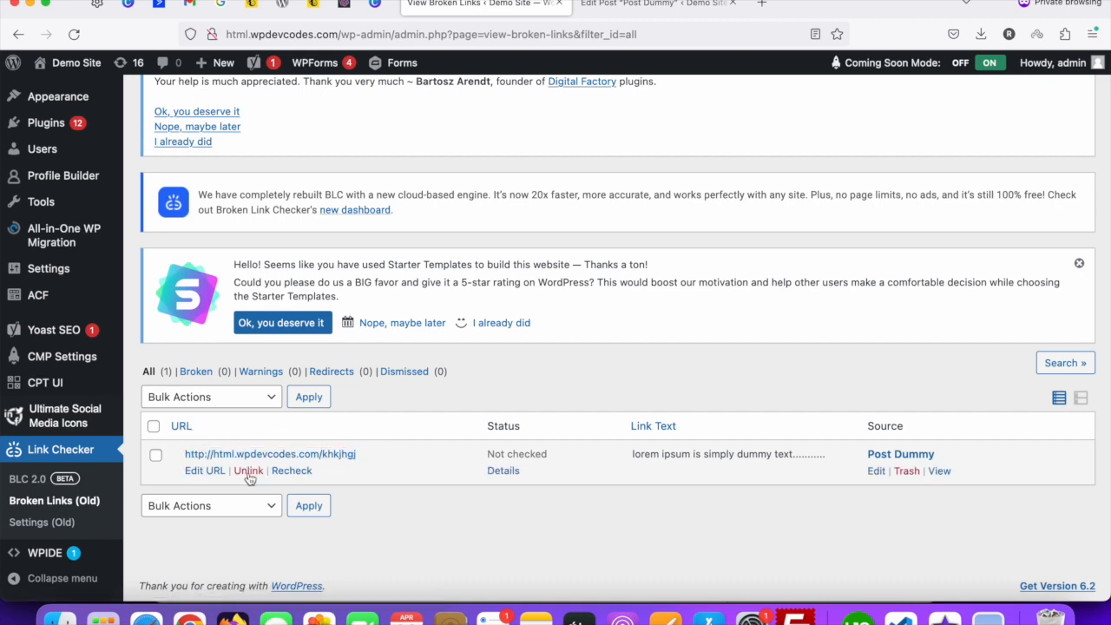